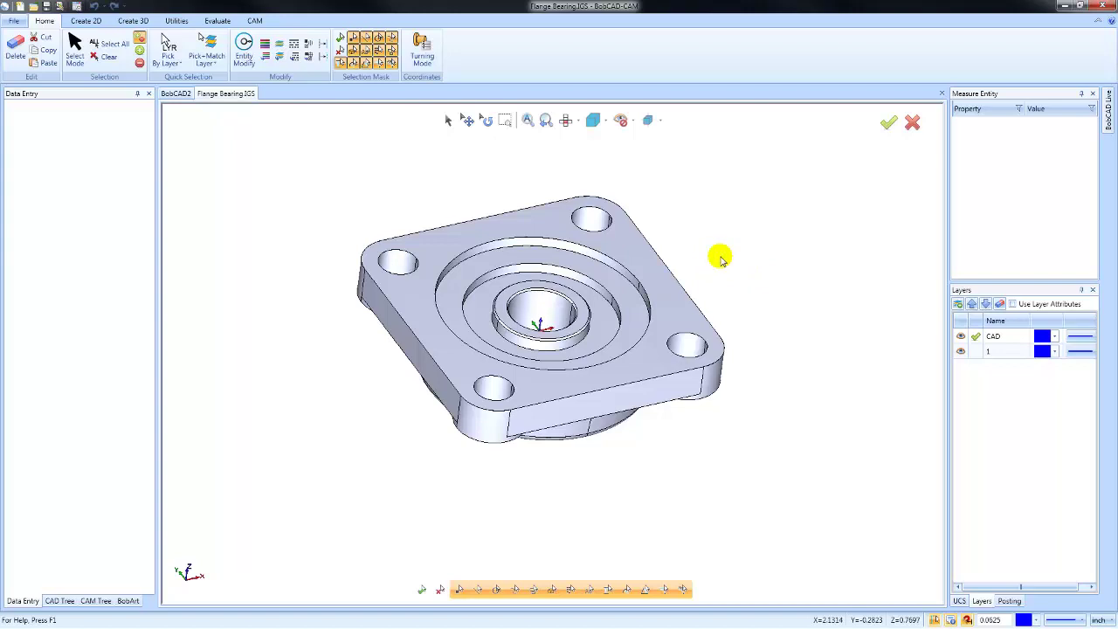
Step: Zoom in and out repeatedly on the flange bearing, leaving it small near the viewport centre
scroll(730, 284, down, 3)
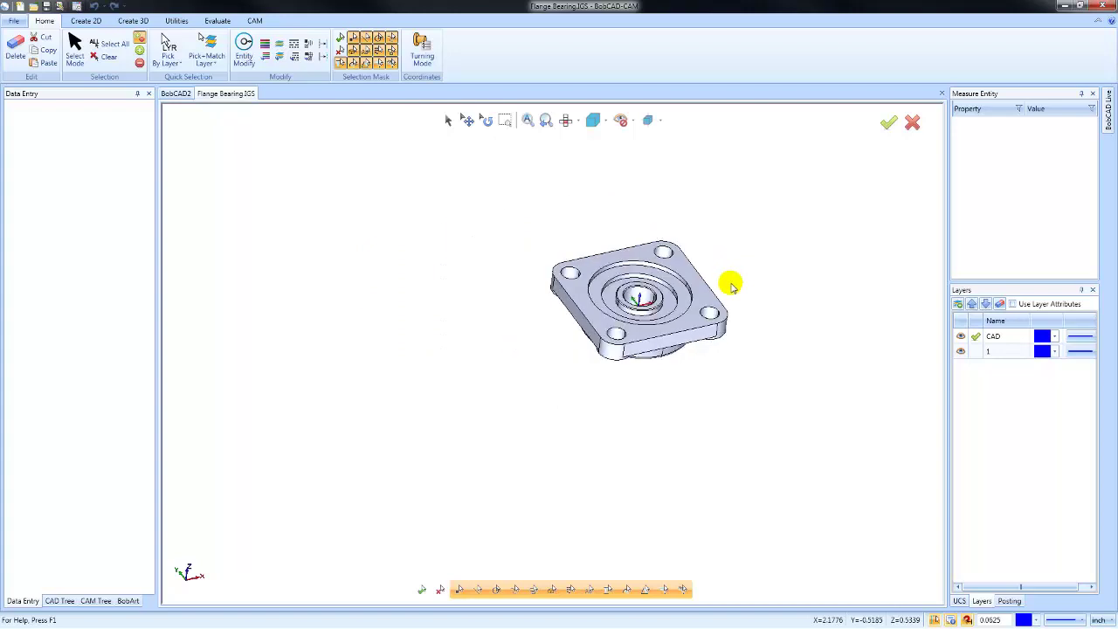
scroll(633, 373, down, 3)
scroll(650, 357, up, 2)
scroll(644, 322, up, 2)
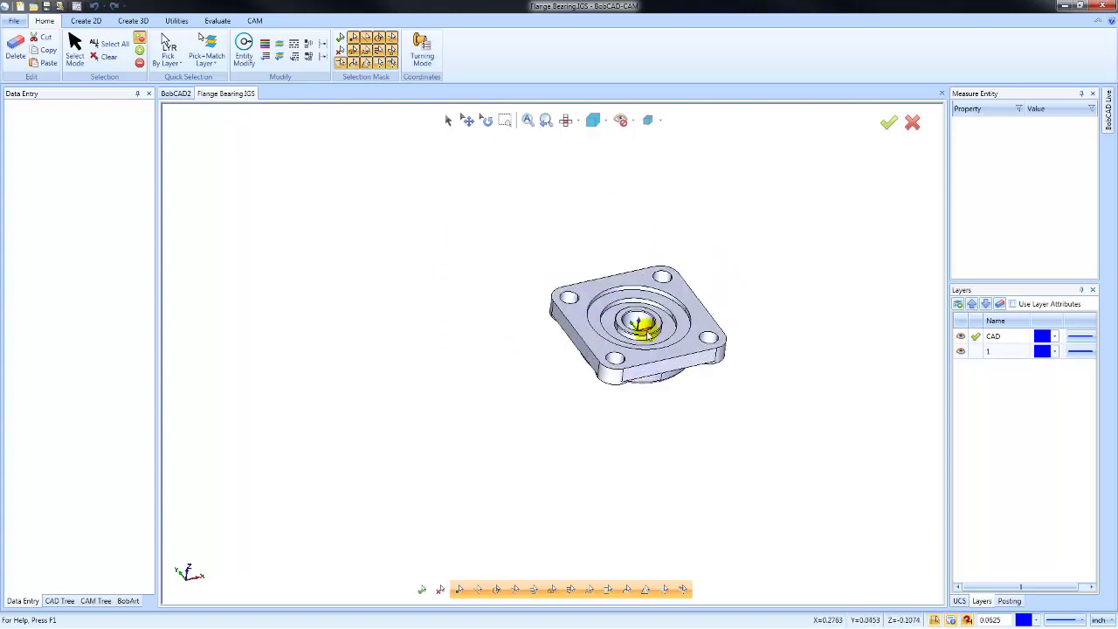
scroll(644, 323, up, 1)
scroll(644, 324, up, 2)
scroll(647, 328, down, 3)
scroll(648, 330, down, 5)
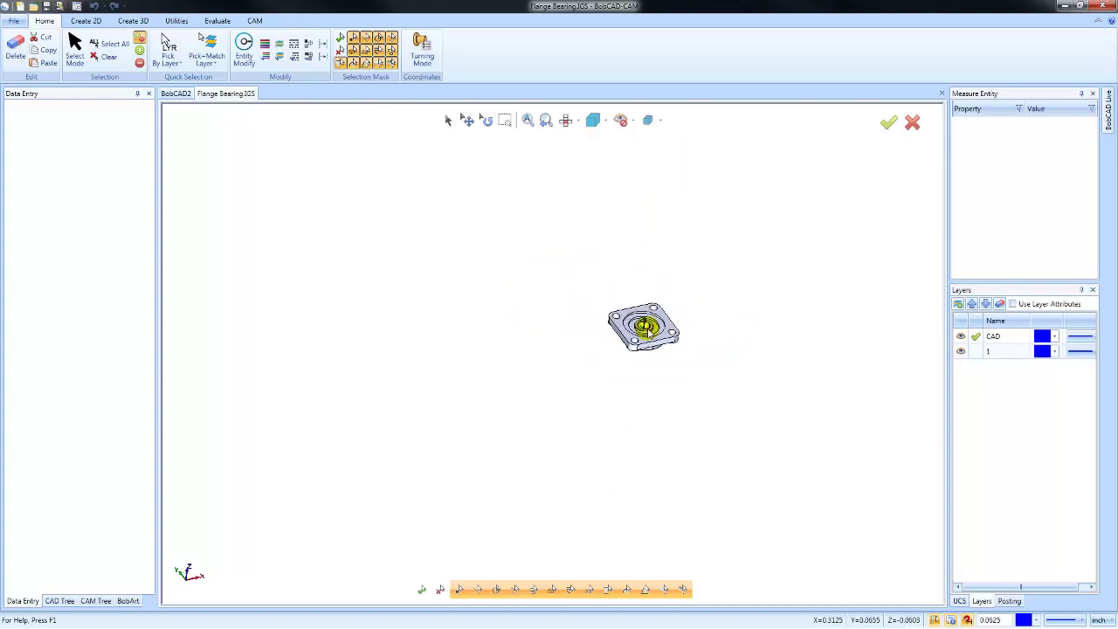
scroll(648, 330, up, 2)
scroll(648, 330, up, 2)
scroll(648, 331, down, 2)
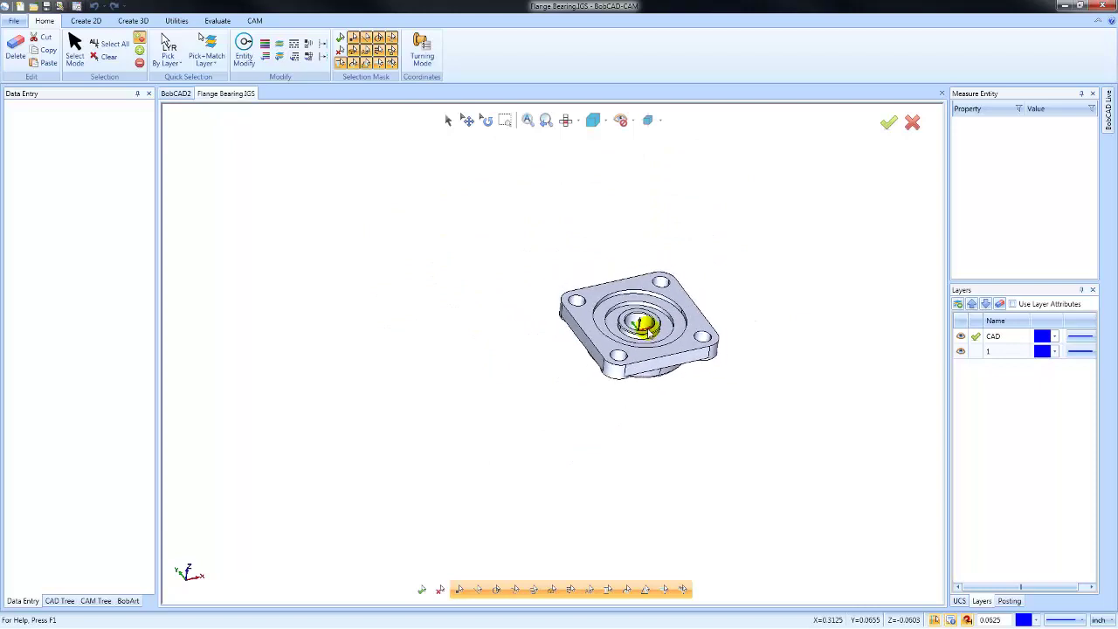
scroll(648, 331, up, 2)
scroll(649, 330, up, 2)
scroll(649, 330, up, 2)
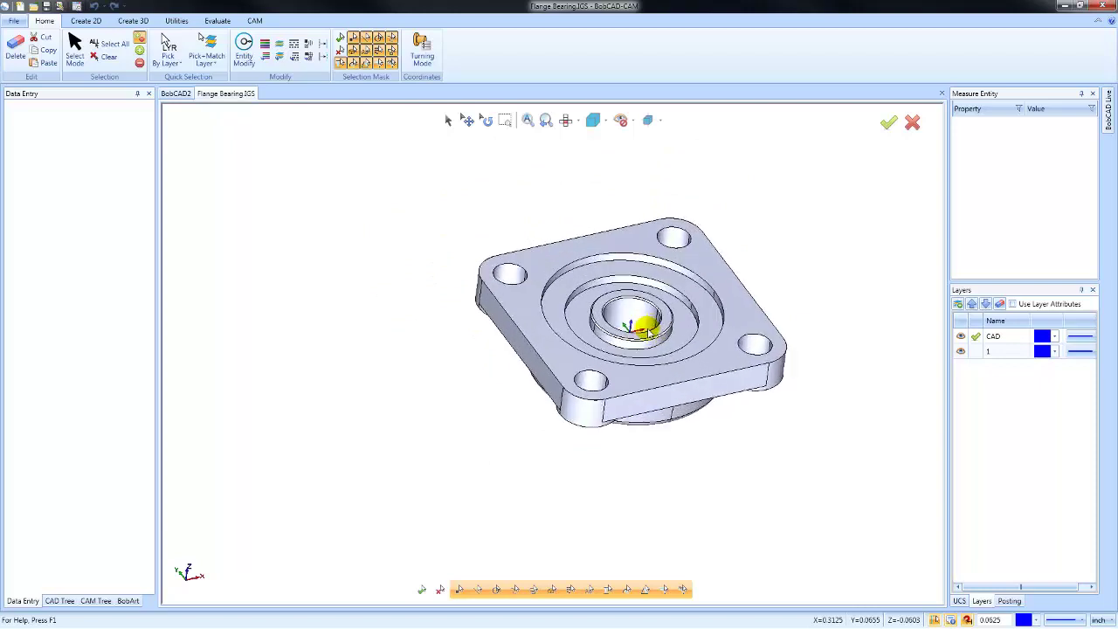
scroll(648, 330, down, 3)
scroll(648, 330, down, 1)
scroll(648, 331, up, 1)
scroll(648, 330, up, 2)
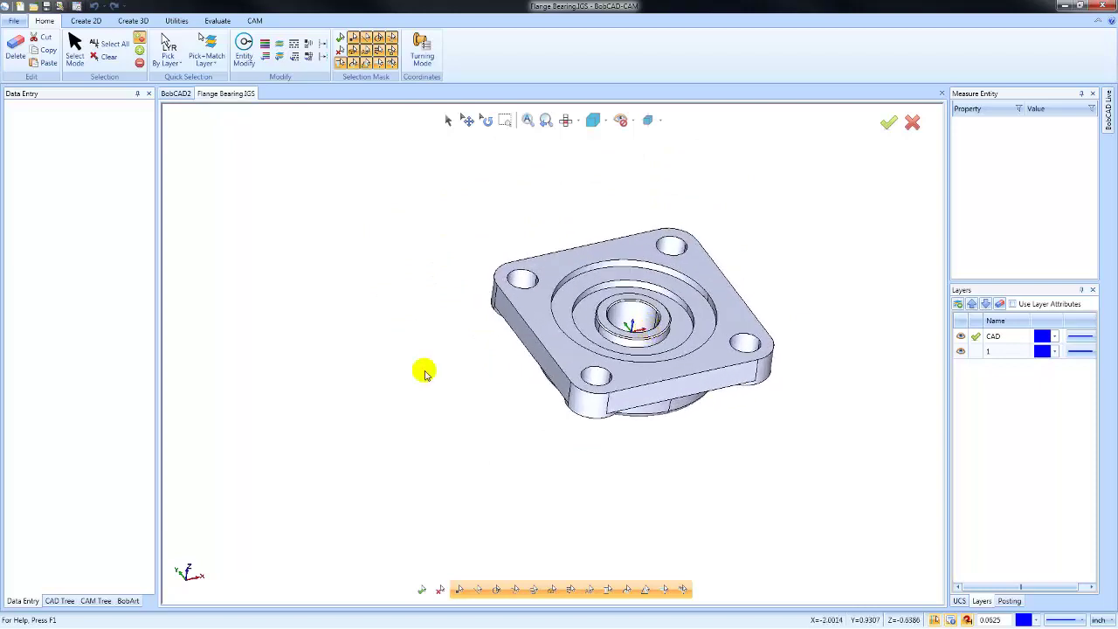
scroll(289, 396, up, 2)
scroll(289, 396, up, 3)
scroll(290, 396, down, 2)
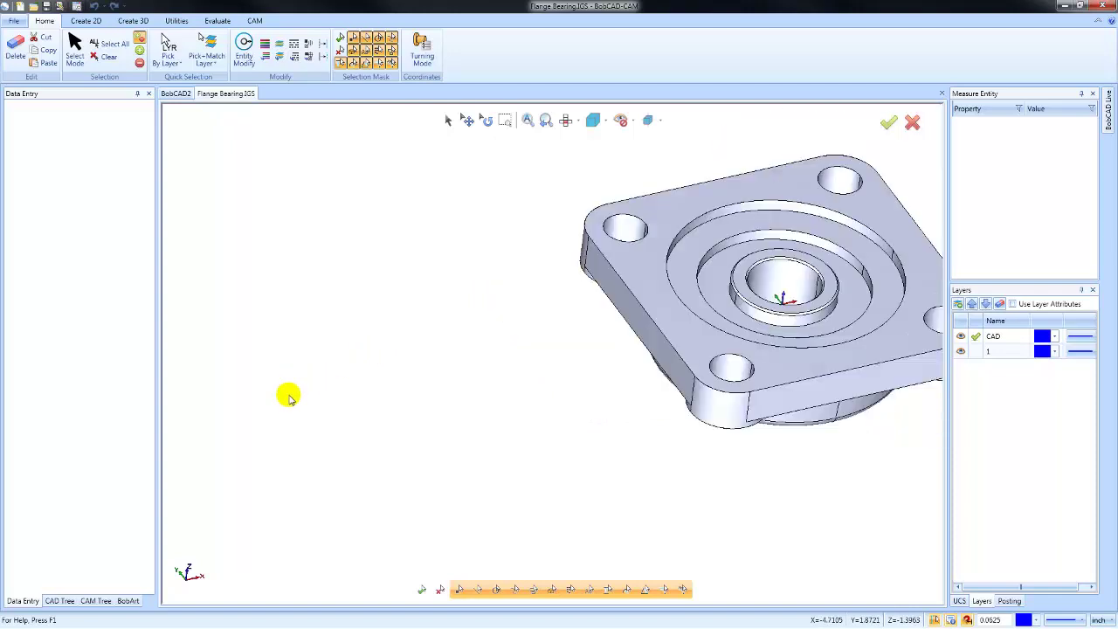
scroll(289, 396, down, 2)
scroll(289, 396, down, 1)
scroll(662, 323, up, 1)
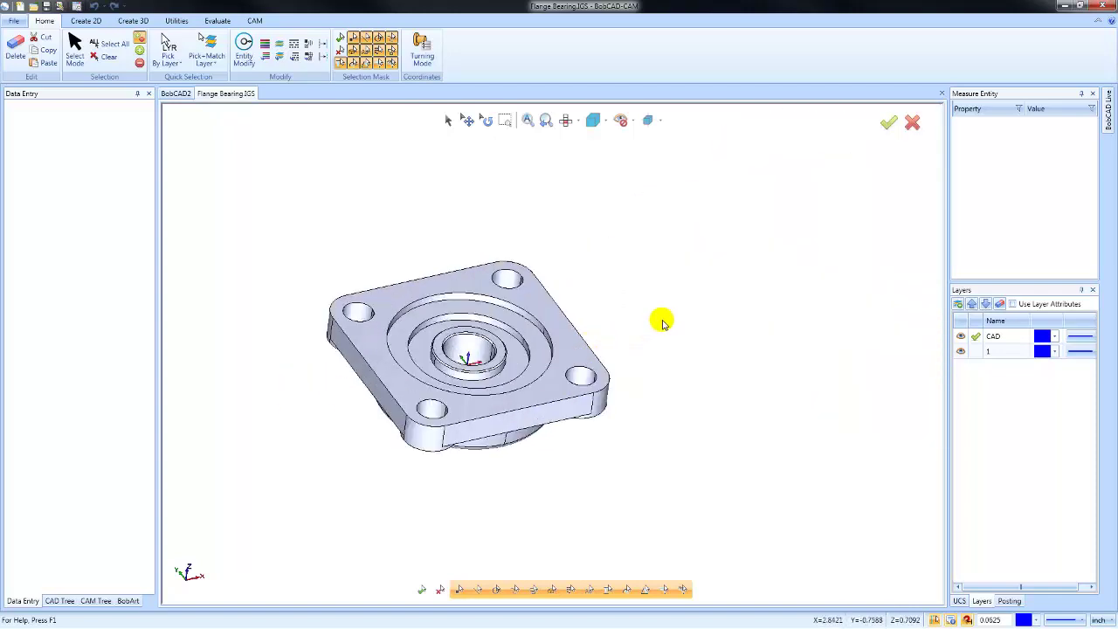
scroll(661, 324, up, 2)
scroll(662, 324, down, 1)
scroll(661, 323, down, 2)
scroll(661, 323, down, 1)
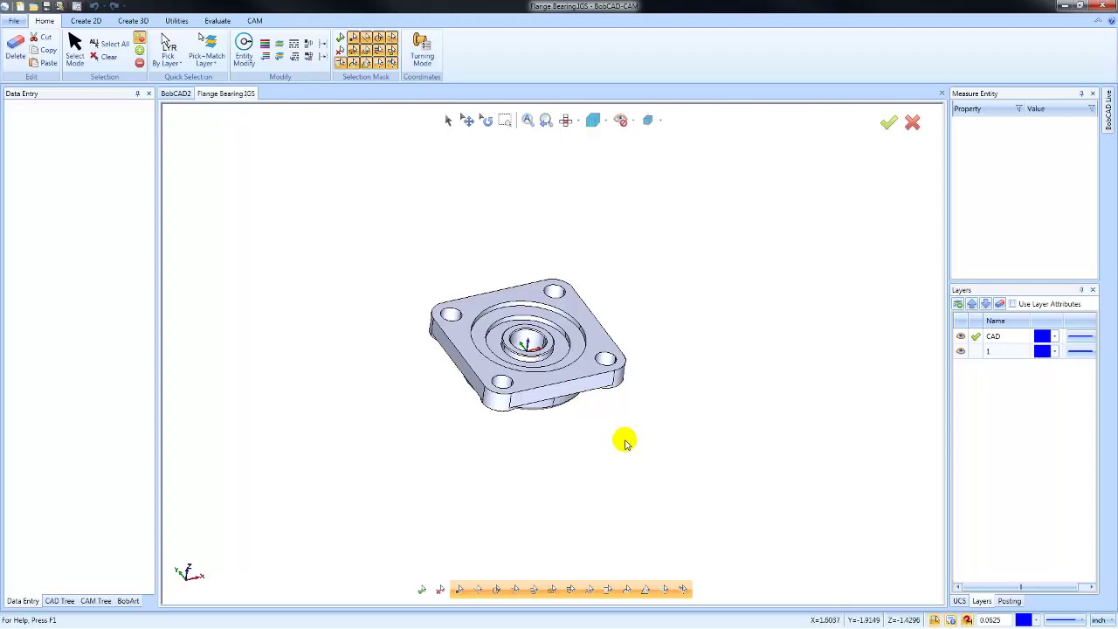
Step: Pan the flange, zoom-window onto its upper-left mounting hole, then zoom back out
mouse_move(625, 443)
middle_down()
mouse_move(484, 442)
mouse_move(749, 425)
mouse_move(515, 442)
mouse_move(702, 429)
mouse_move(571, 442)
mouse_move(669, 435)
middle_up()
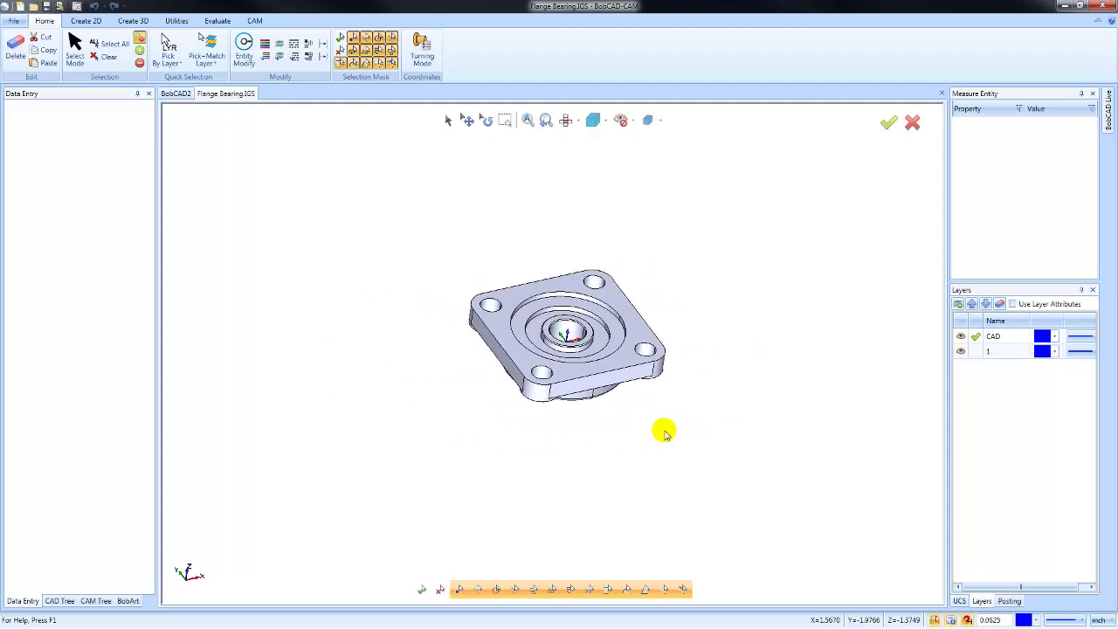
click(459, 279)
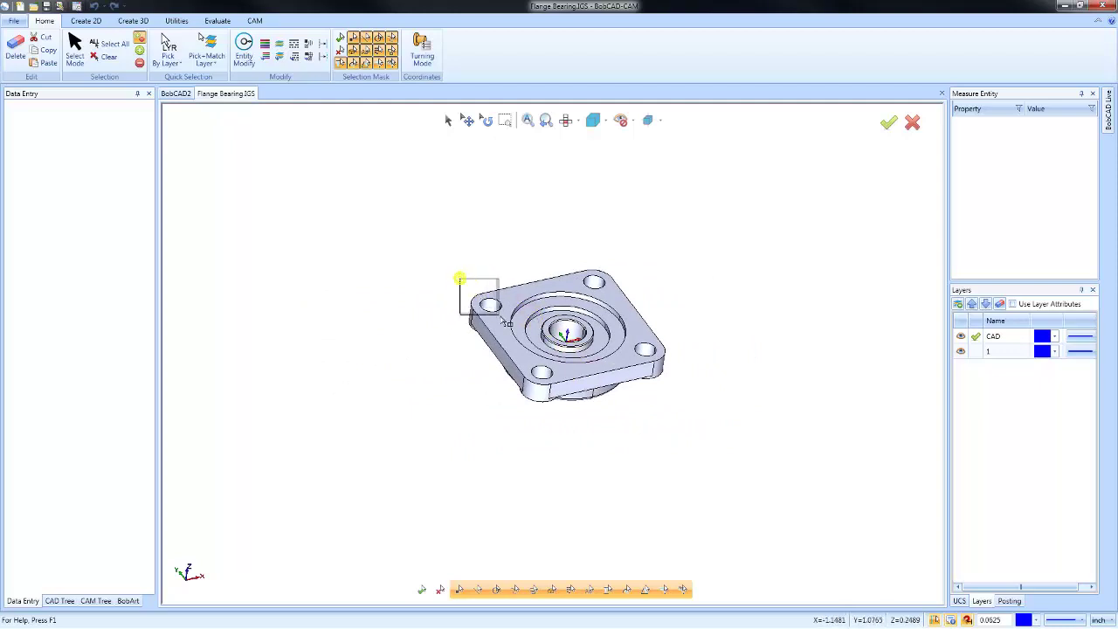
click(516, 335)
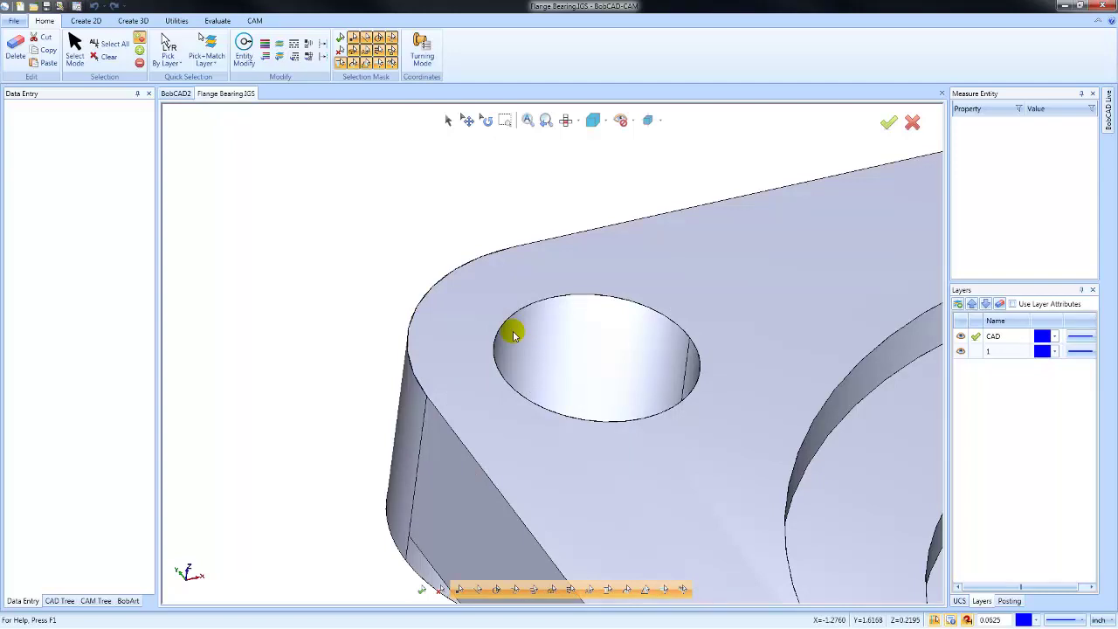
scroll(513, 335, down, 5)
scroll(513, 335, down, 2)
scroll(516, 336, down, 1)
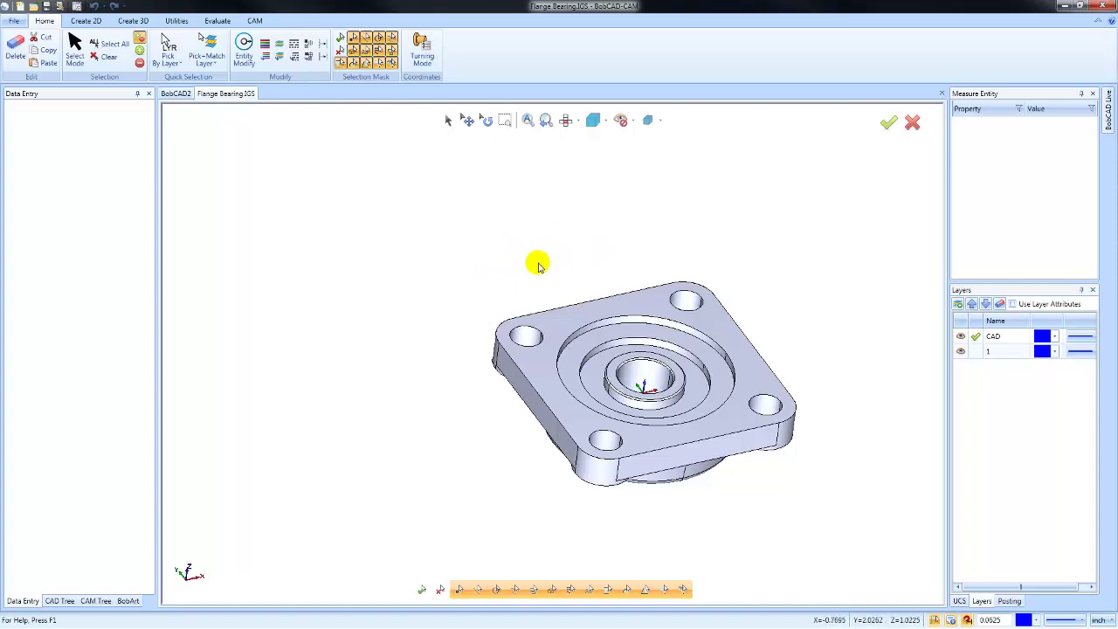
scroll(544, 269, down, 2)
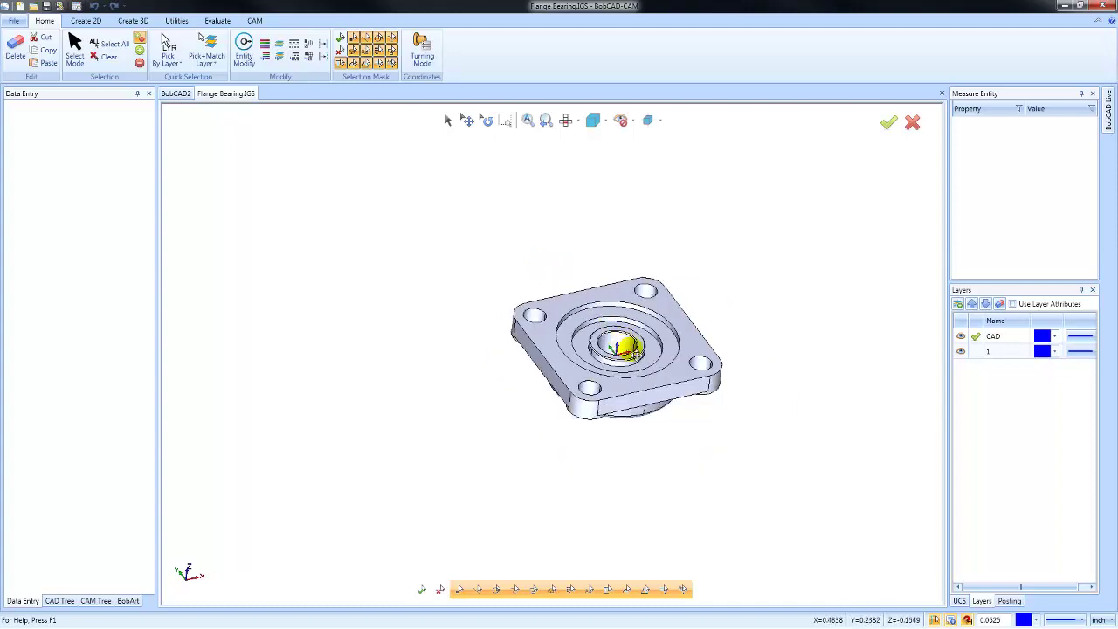
Step: Shift the flange sideways, adjust the zoom, and orbit it to a steeper tilt
mouse_move(630, 352)
middle_down()
mouse_move(472, 374)
mouse_move(693, 309)
mouse_move(526, 326)
mouse_move(399, 317)
mouse_move(631, 323)
middle_up()
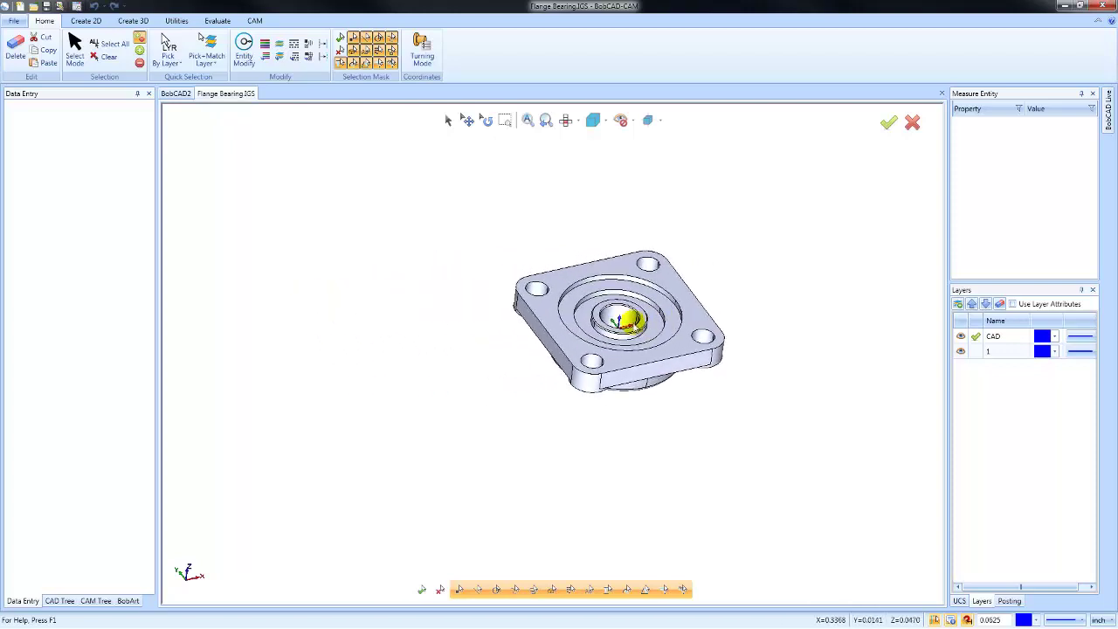
scroll(623, 321, down, 3)
scroll(624, 323, up, 3)
scroll(626, 326, up, 3)
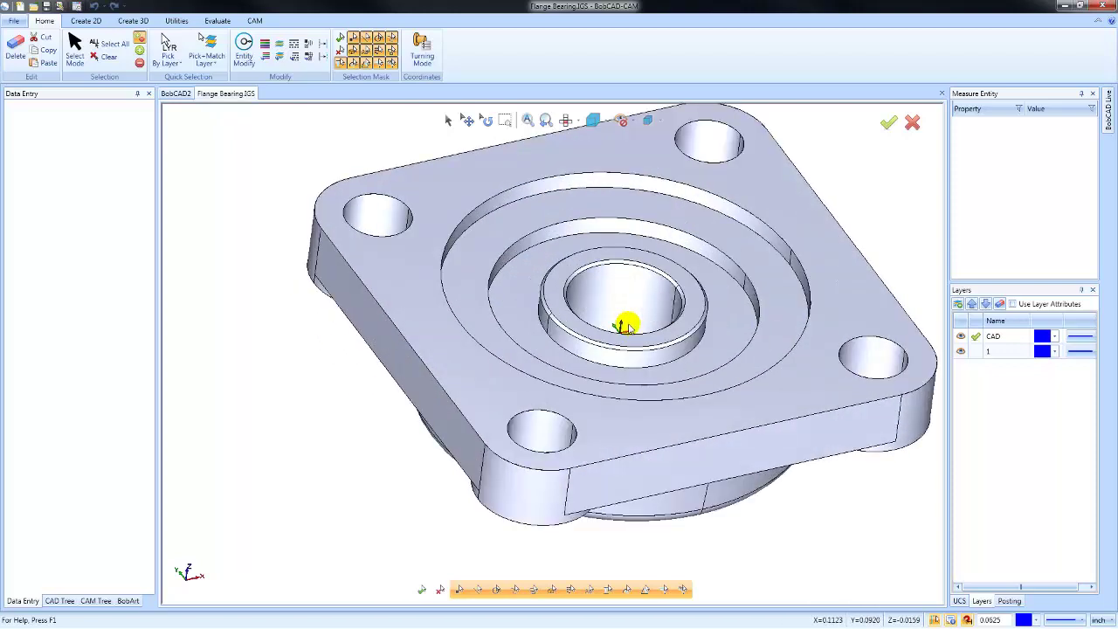
scroll(625, 325, down, 3)
scroll(626, 325, down, 1)
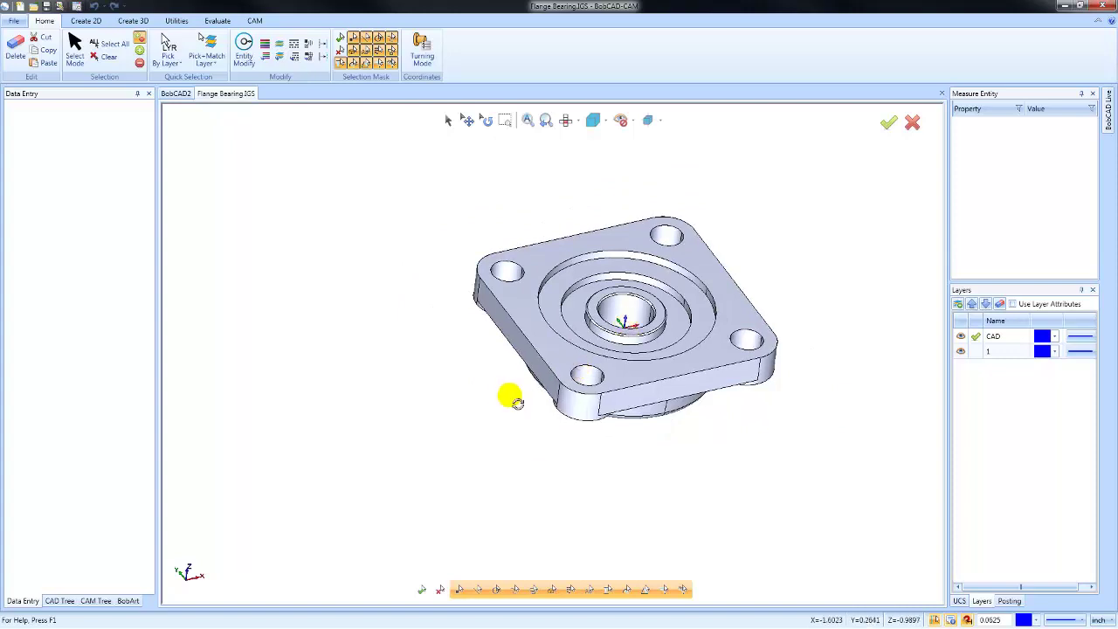
mouse_move(512, 399)
middle_down()
mouse_move(711, 399)
mouse_move(464, 417)
mouse_move(487, 367)
mouse_move(495, 282)
mouse_move(499, 373)
mouse_move(470, 426)
middle_up()
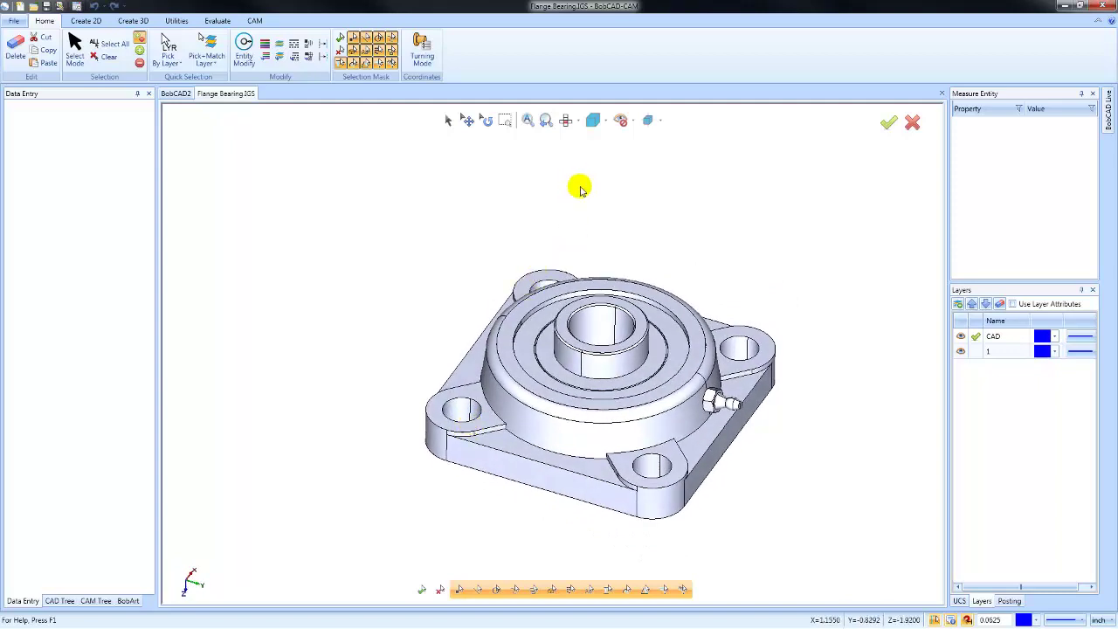
Step: Zoom-window onto the bearing's central boss and rotate the close-up of its rings
click(505, 123)
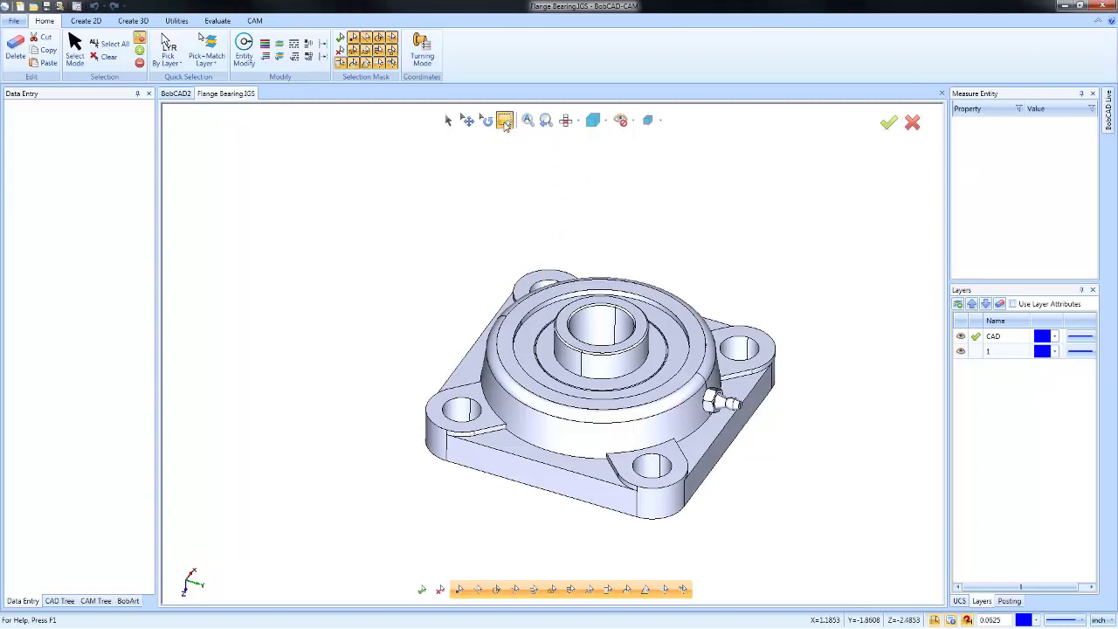
drag(497, 260, 559, 306)
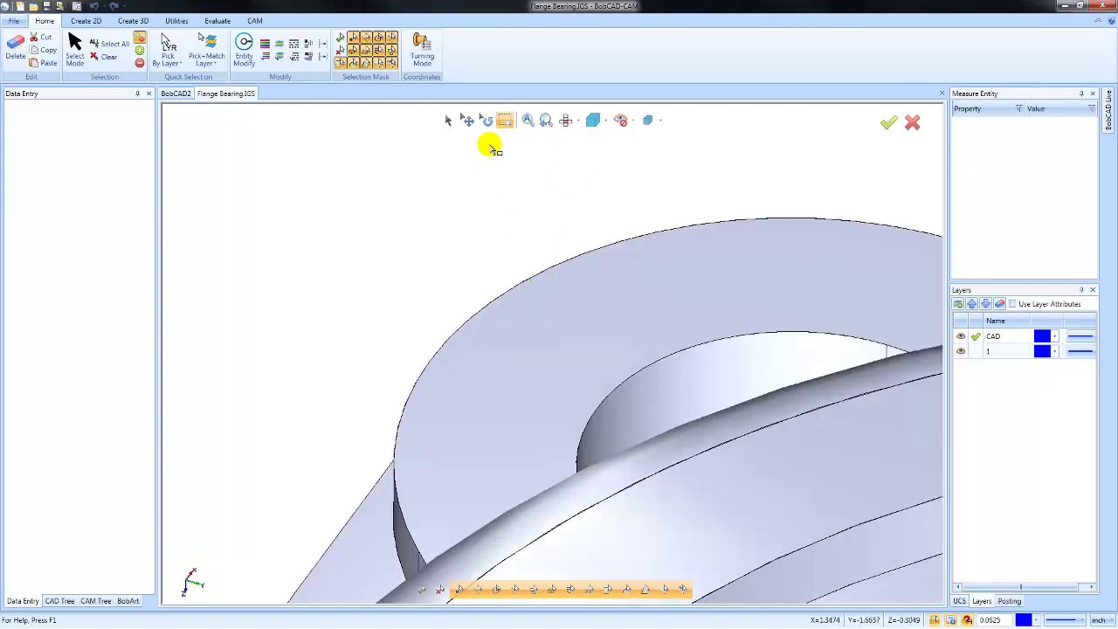
click(488, 122)
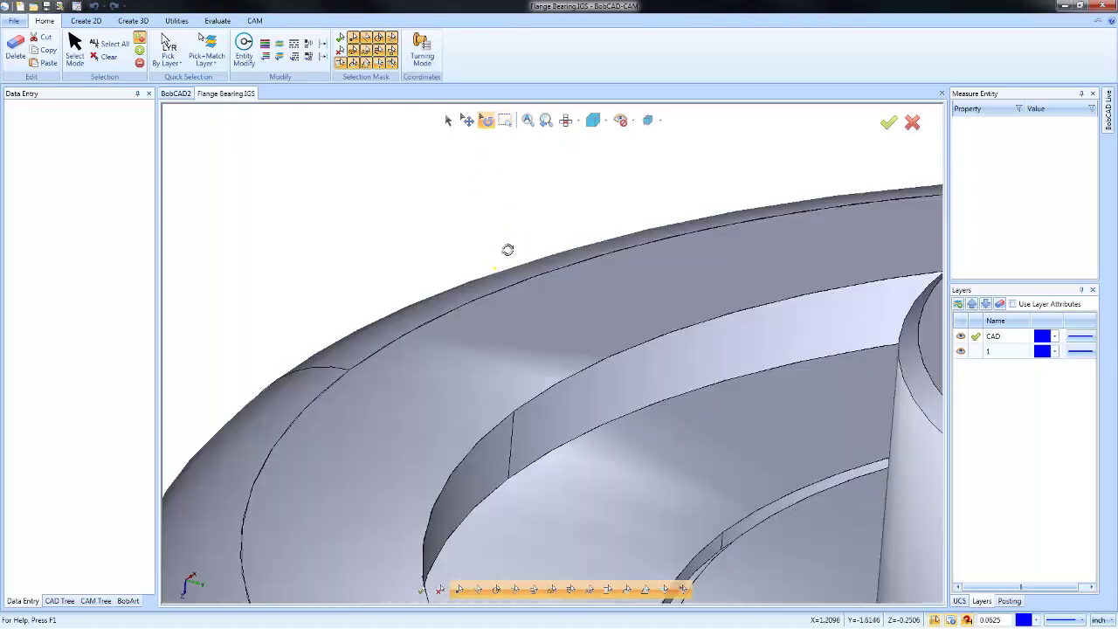
drag(502, 261, 492, 170)
Step: Pan to frame the boss and bore, then Zoom Fit the whole bearing
click(468, 121)
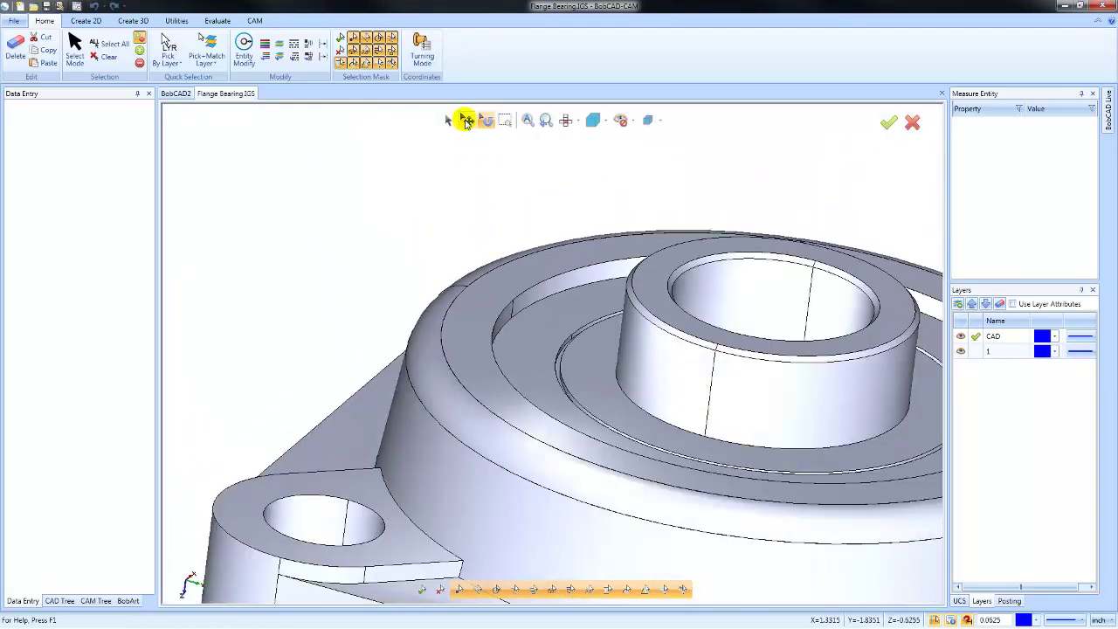
mouse_move(486, 271)
mouse_down()
mouse_move(424, 271)
mouse_move(562, 262)
mouse_move(474, 264)
mouse_up()
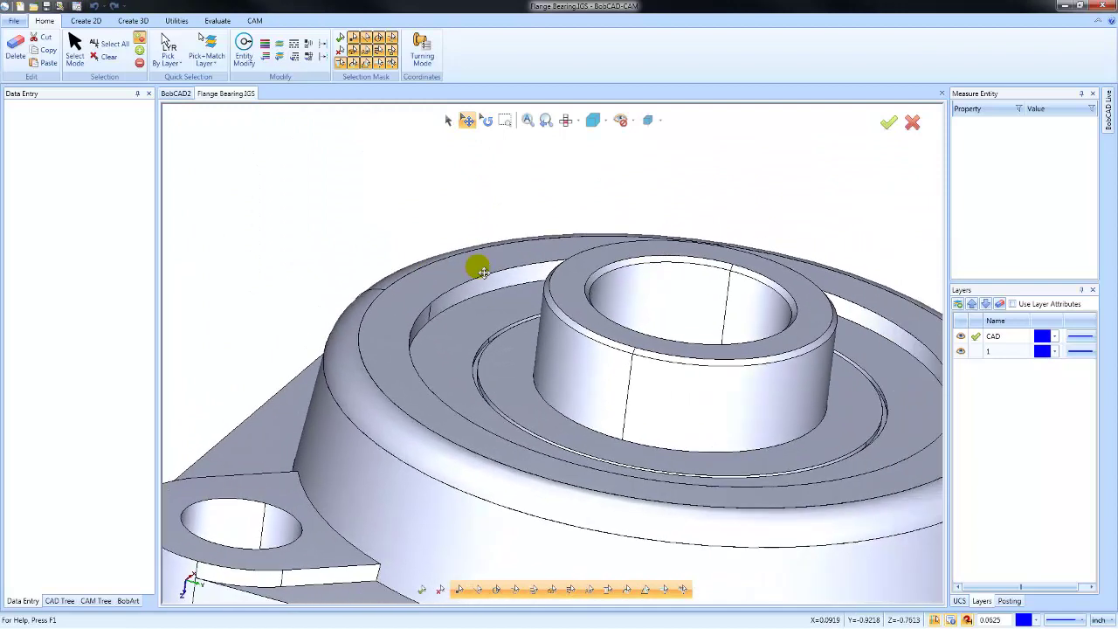
click(526, 121)
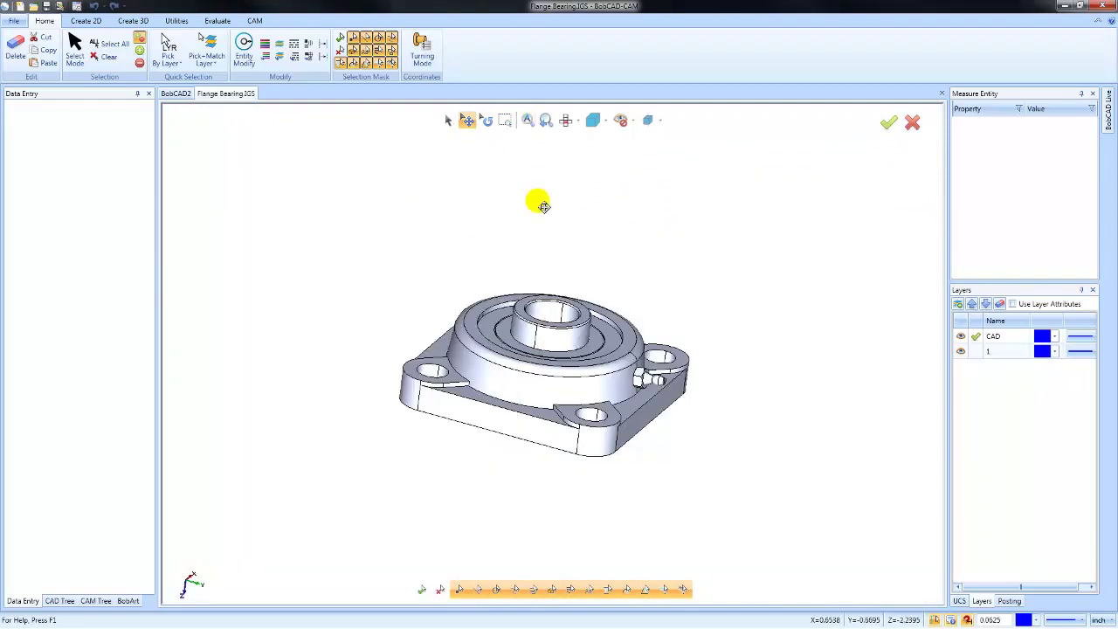
Step: Return to the previous zoomed view and zoom out slightly
click(545, 122)
scroll(570, 295, down, 2)
scroll(569, 295, down, 3)
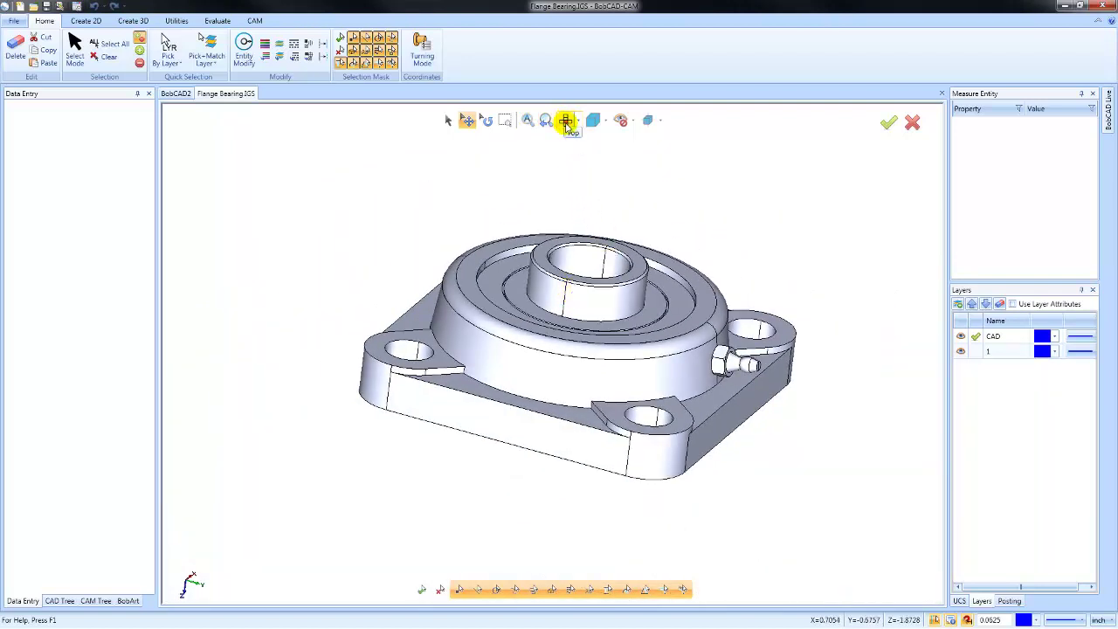
Step: Show the bearing in Top view as a face-on wireframe outline
click(567, 122)
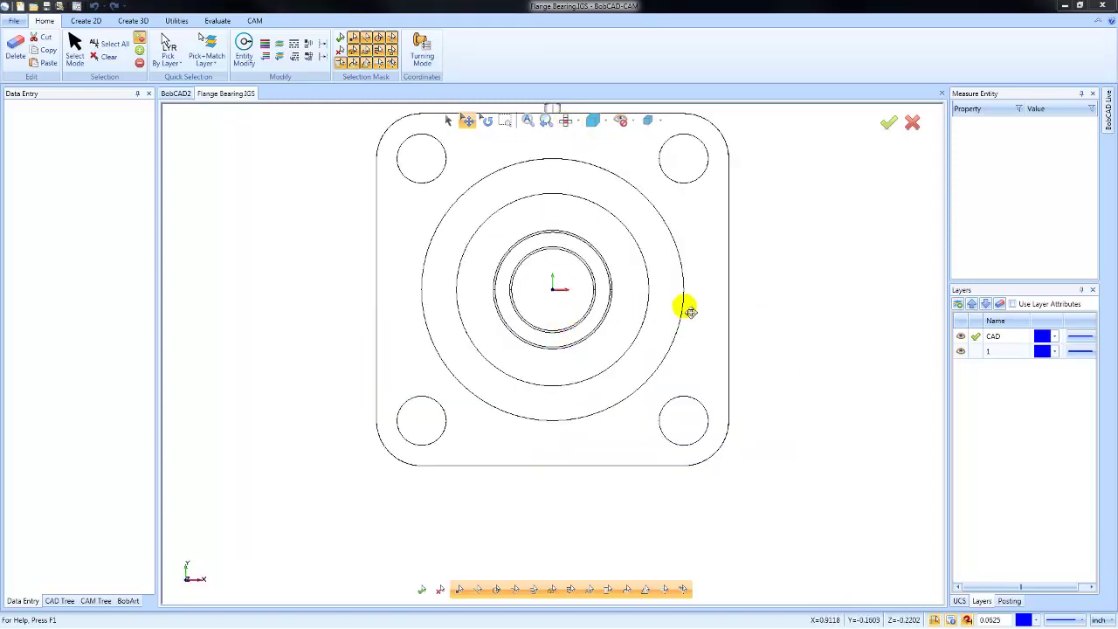
scroll(686, 314, up, 2)
scroll(662, 380, down, 3)
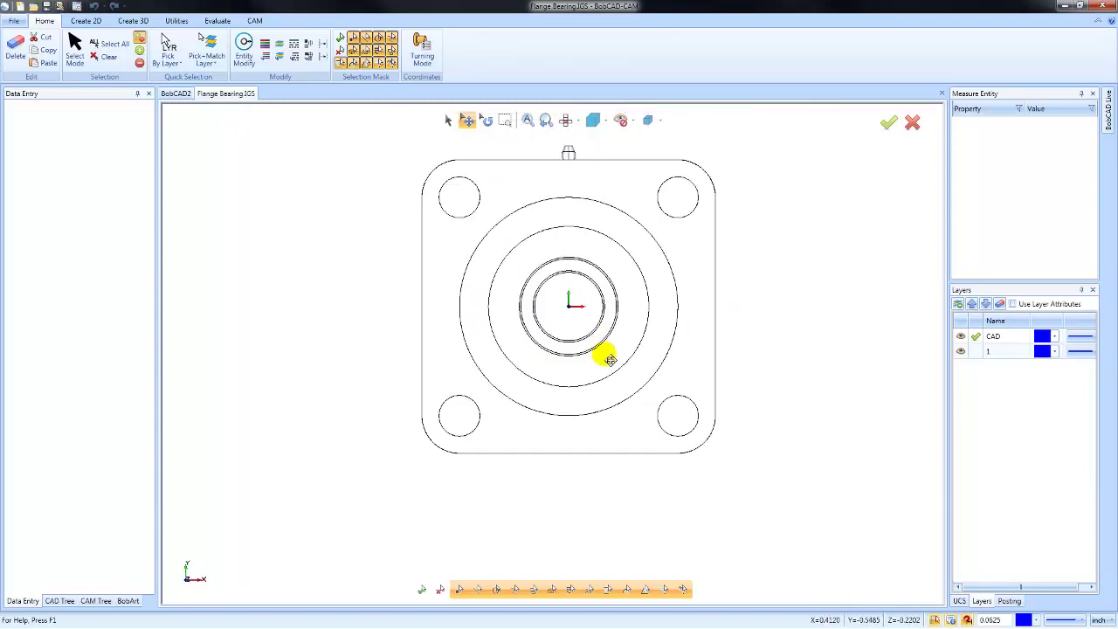
click(578, 121)
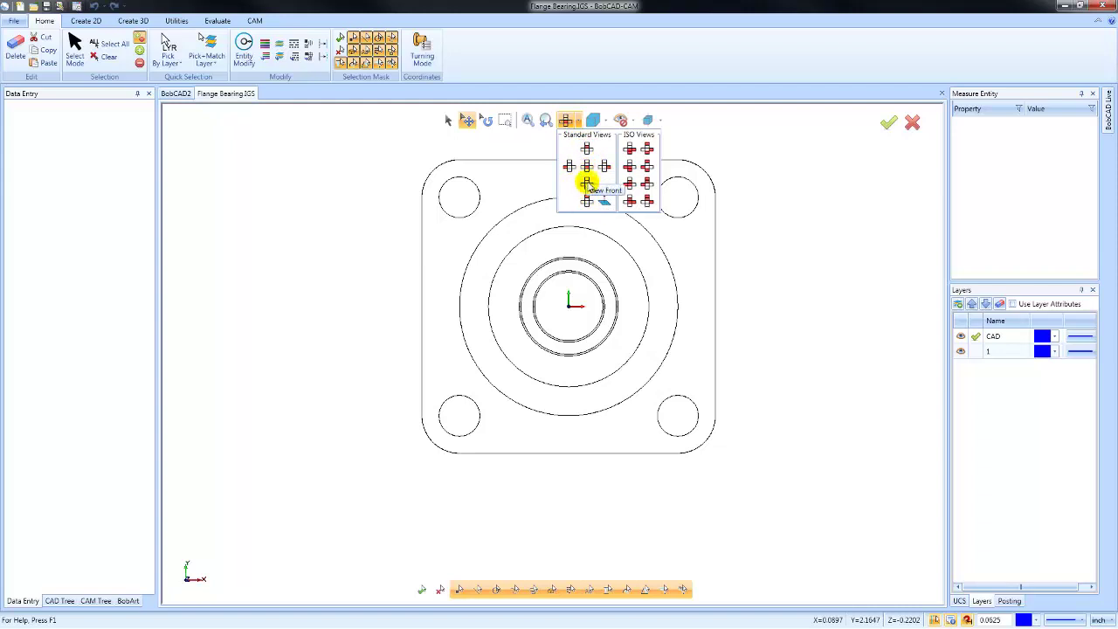
Step: Show the Front view, orbit to see the flange from below, then start Normal view
click(586, 184)
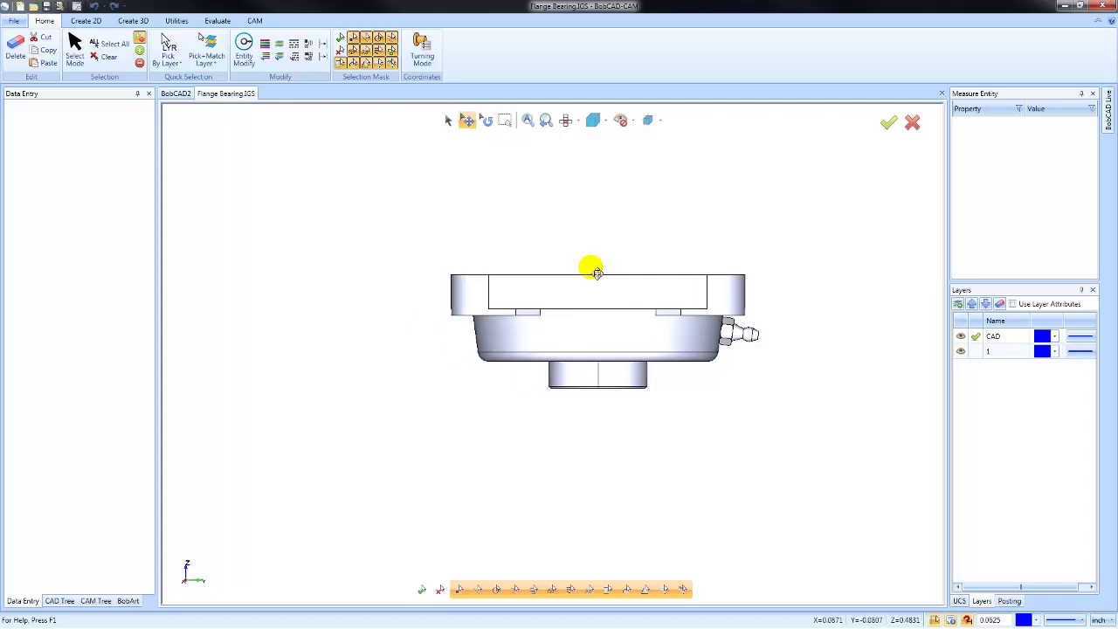
mouse_move(569, 323)
middle_down()
mouse_move(609, 338)
mouse_move(533, 388)
mouse_move(536, 398)
middle_up()
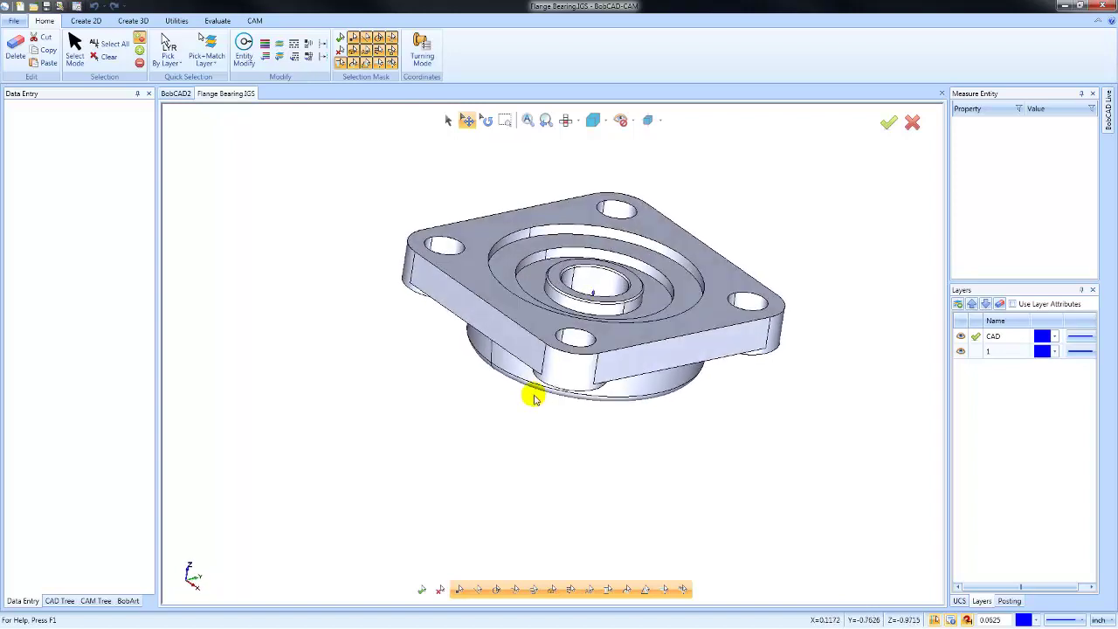
click(578, 121)
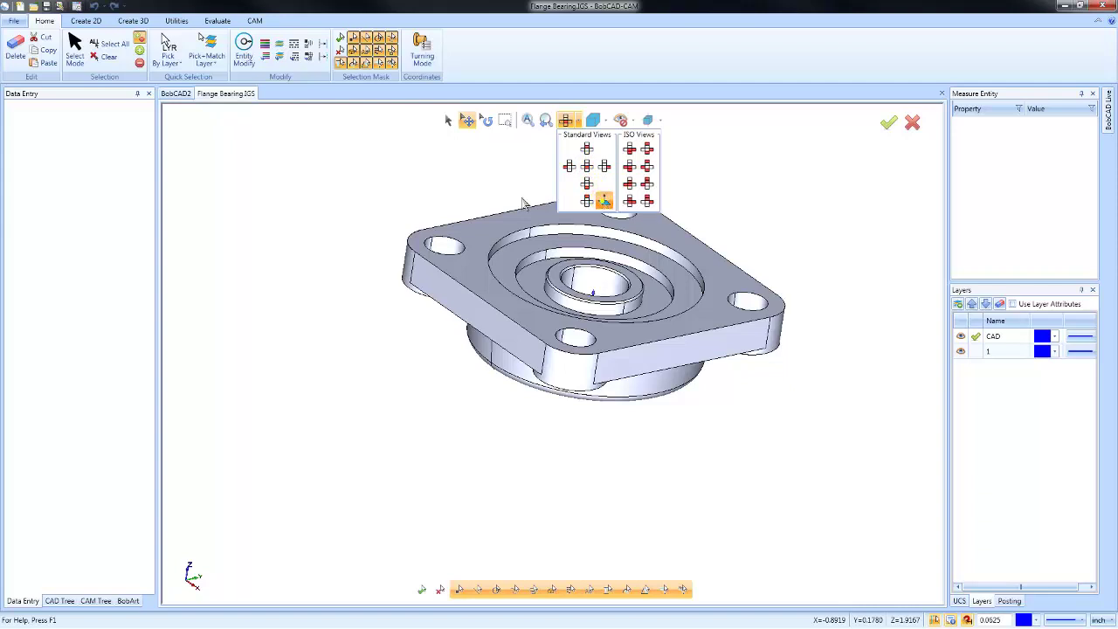
click(603, 203)
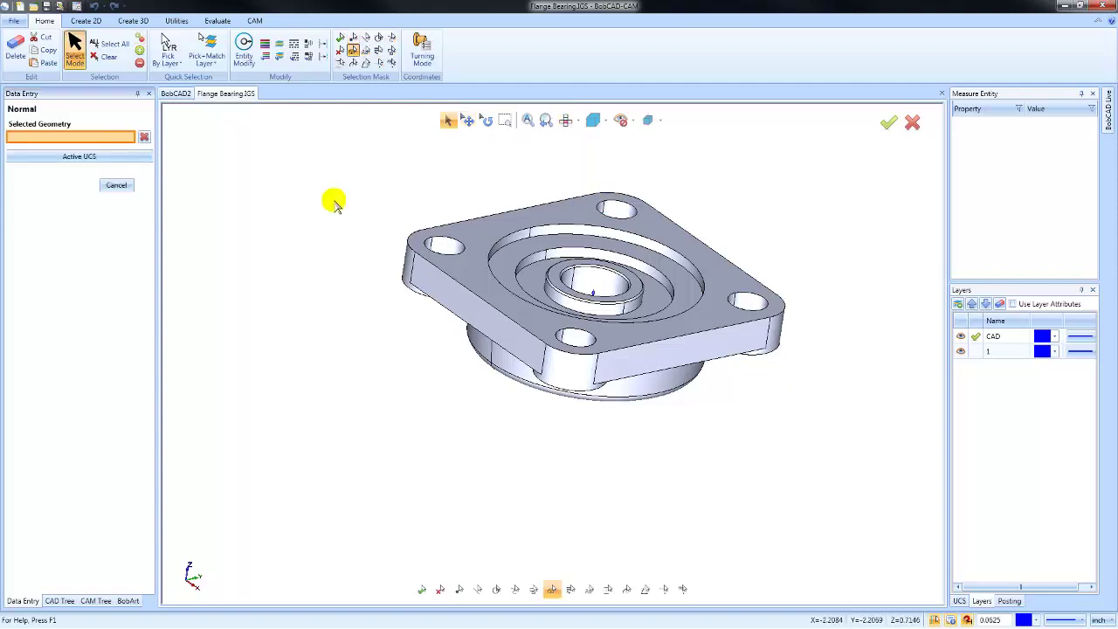
Step: View normal to the flange's side face, then to the inner bore, and orbit back to 3-D
click(434, 297)
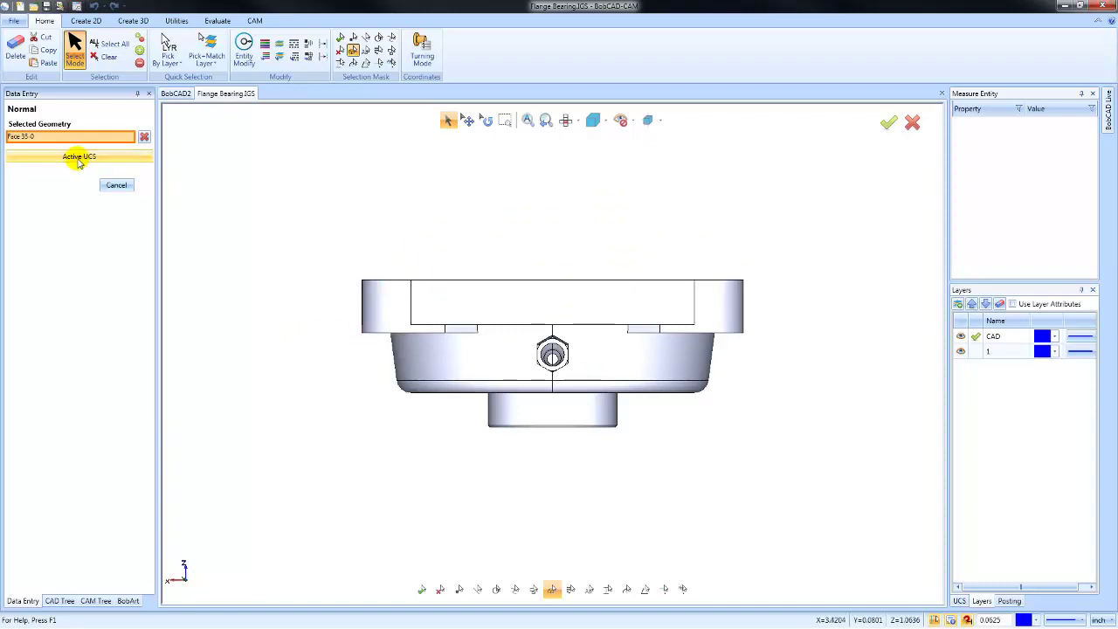
click(79, 159)
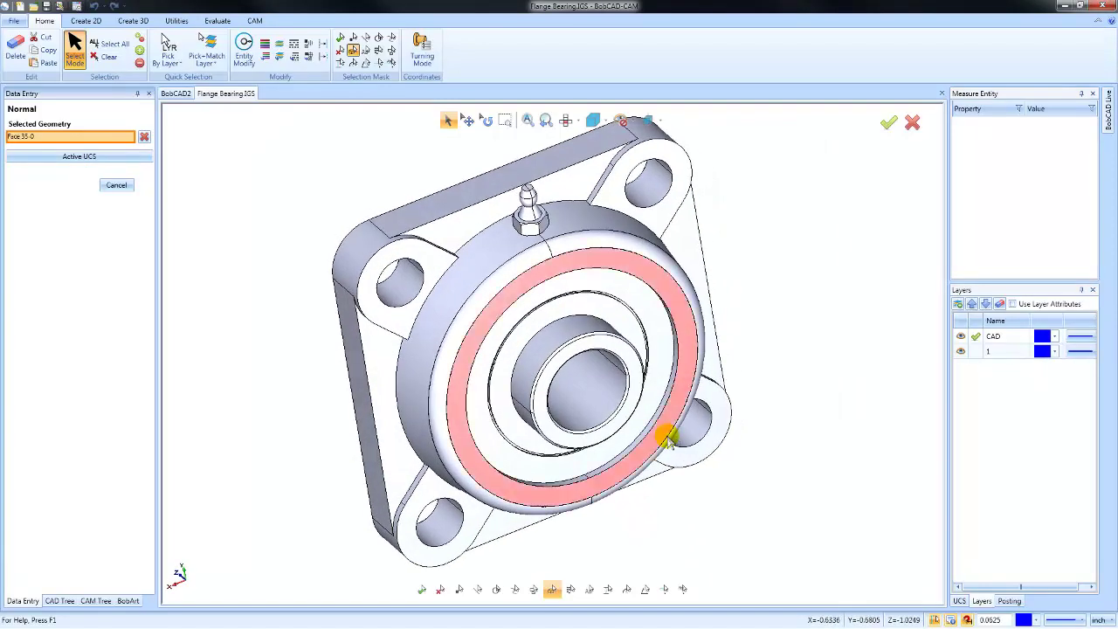
click(609, 350)
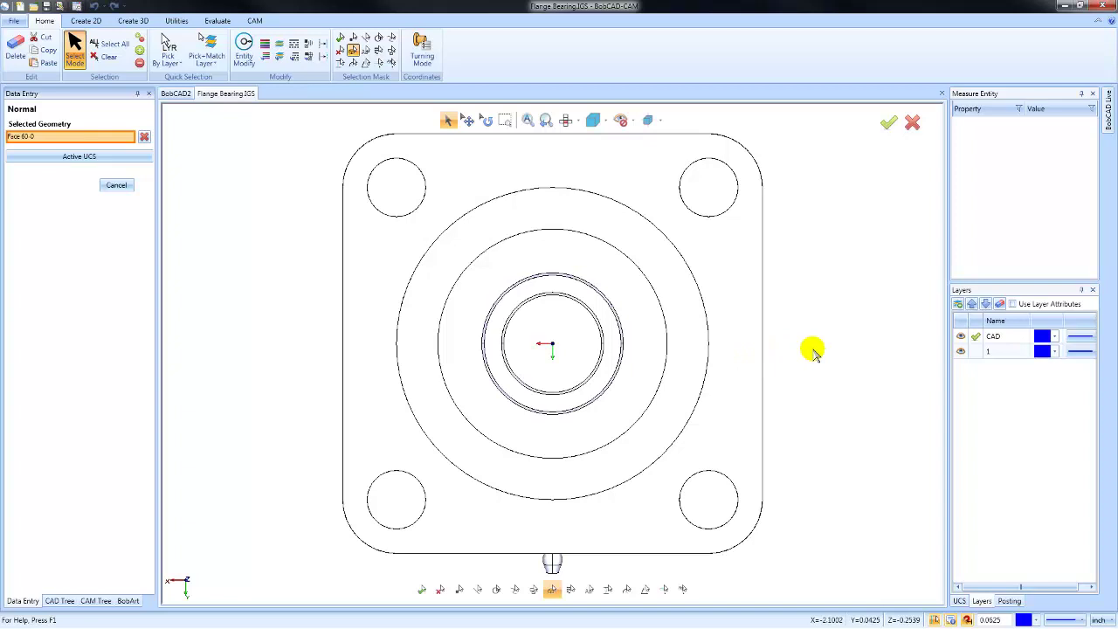
scroll(801, 362, down, 3)
mouse_move(679, 492)
middle_down()
mouse_move(694, 444)
mouse_move(712, 437)
mouse_move(537, 450)
middle_up()
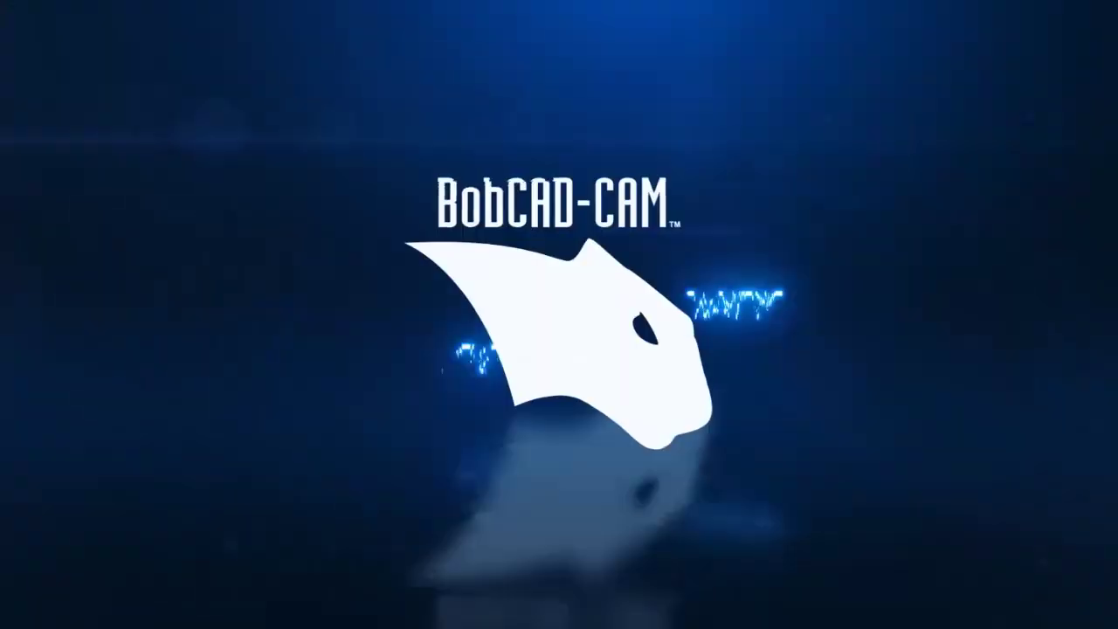